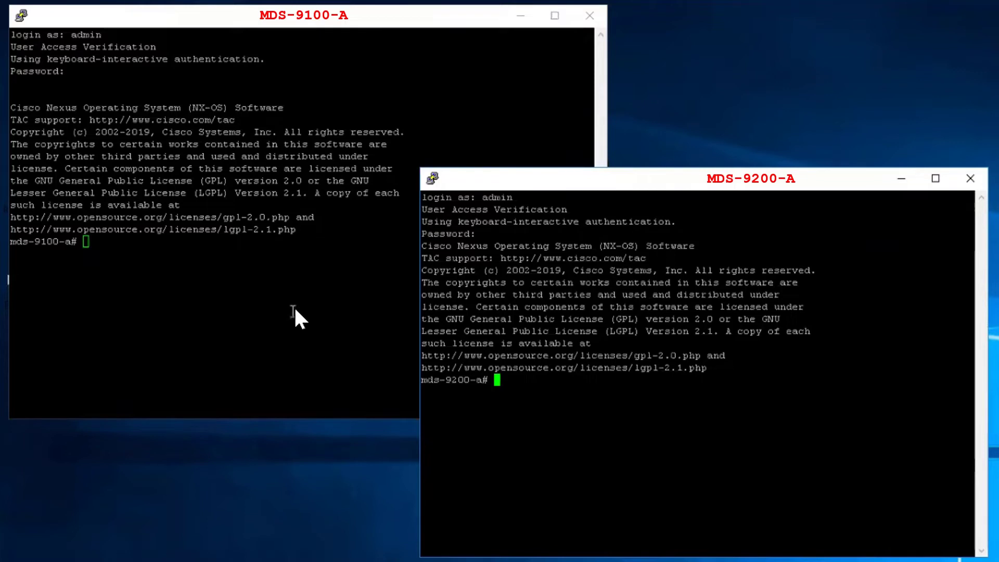
# Run 'show interface fc1/2-3 brief' on MDS-9100-A and MDS-9200-A to check fc1/2-3 trunking at 16 Gbps.
pyautogui.click(295, 310)
pyautogui.press('Return')
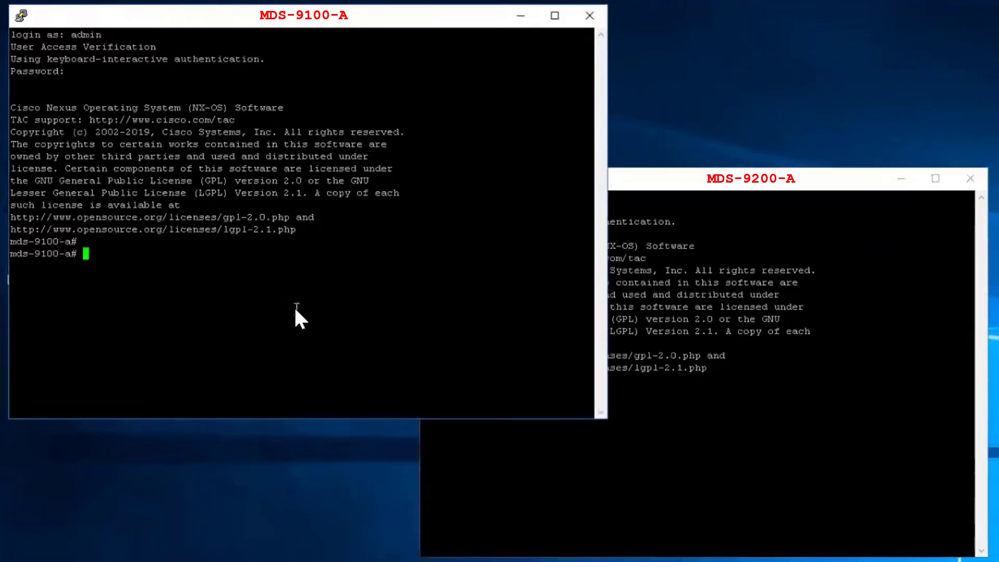
pyautogui.write('show inte')
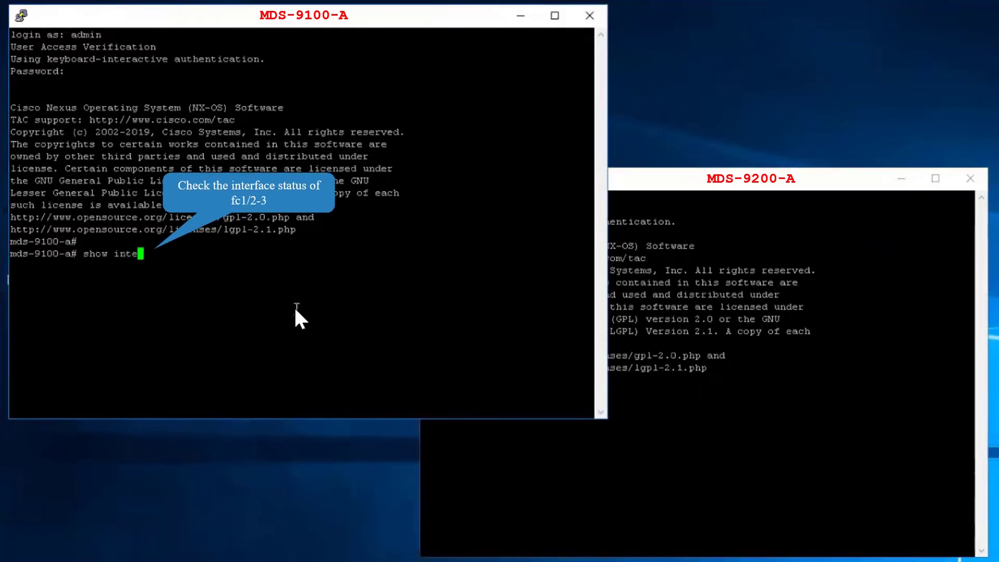
pyautogui.write('rface fc1/2-3 brie')
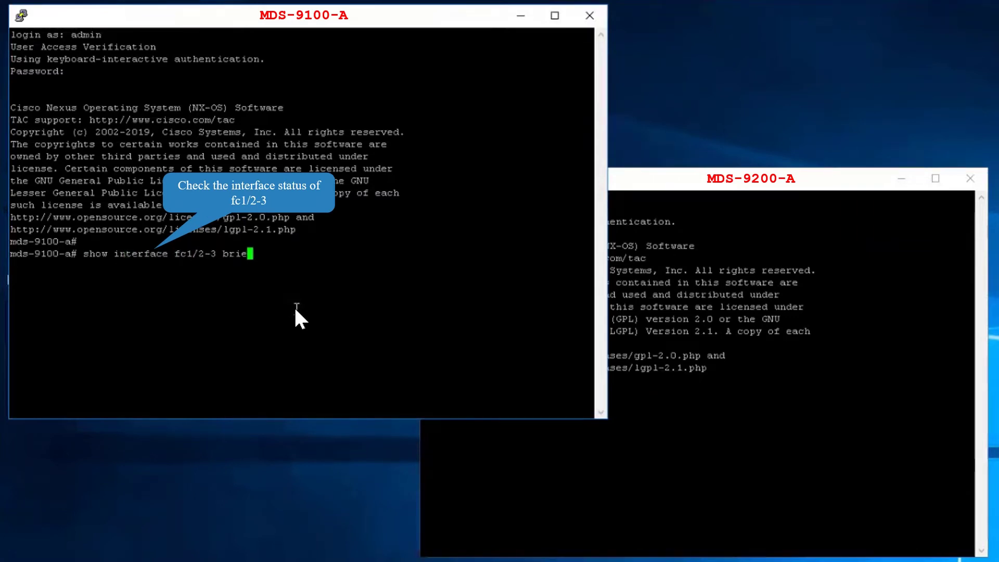
pyautogui.write('f')
pyautogui.press('Return')
pyautogui.click(792, 413)
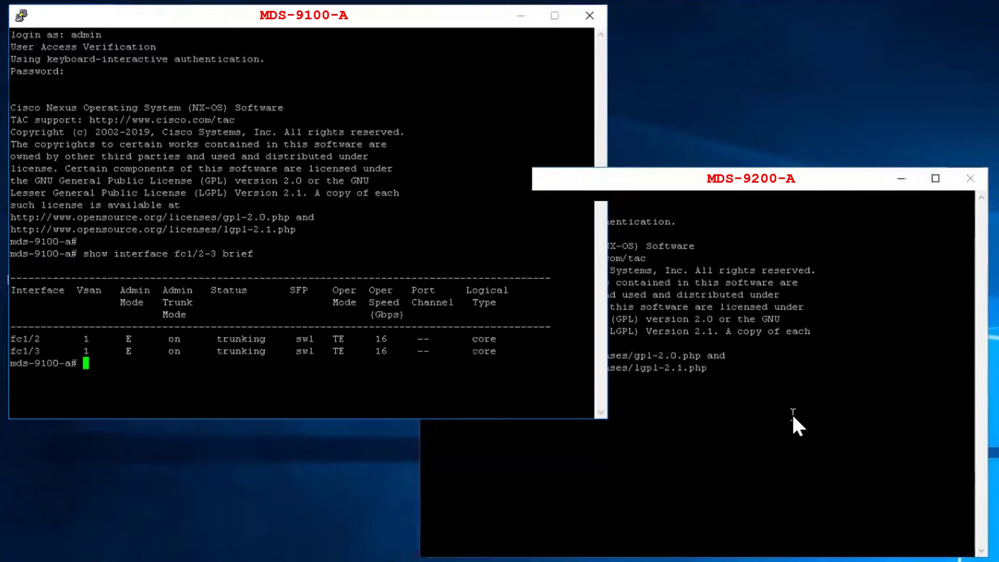
pyautogui.write('show interface fc1')
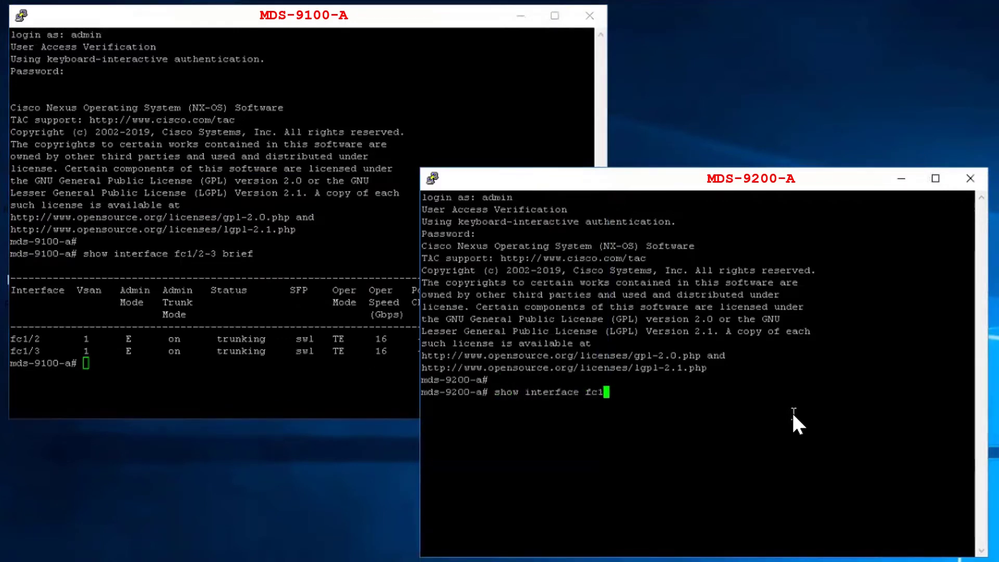
pyautogui.write('/2-3 brief')
pyautogui.press('Return')
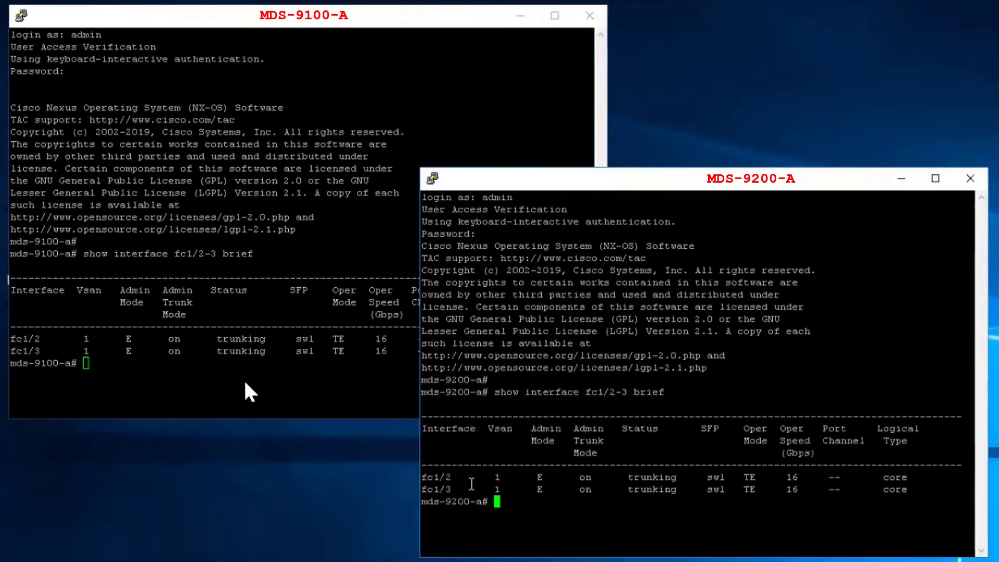
# On MDS-9100-A, add fc1/2-3 to port-channel 1 with 'channel-group 1' and 'no shutdown'.
pyautogui.click(246, 383)
pyautogui.write('config t')
pyautogui.press('Return')
pyautogui.write('i')
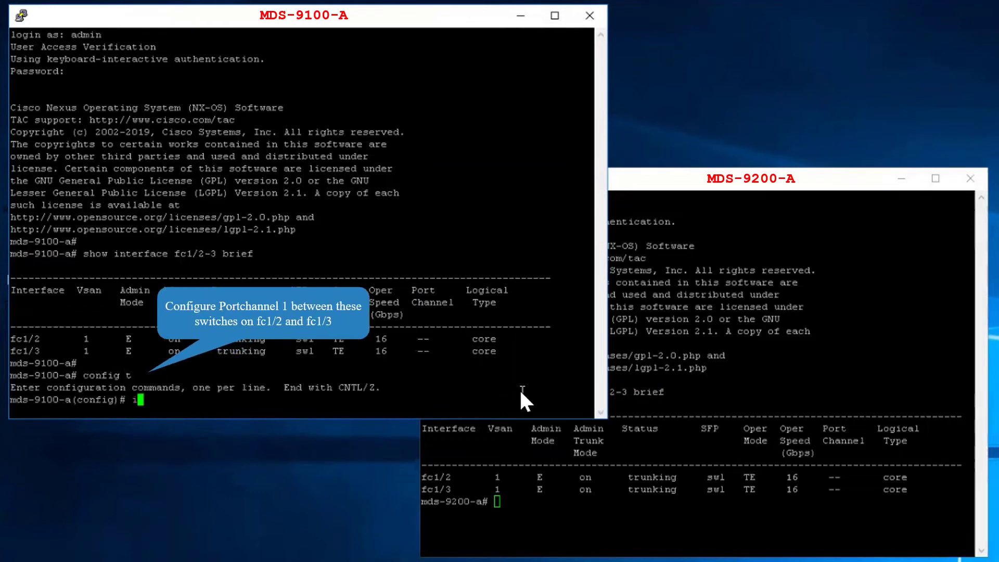
pyautogui.write('nterface fc1/2-')
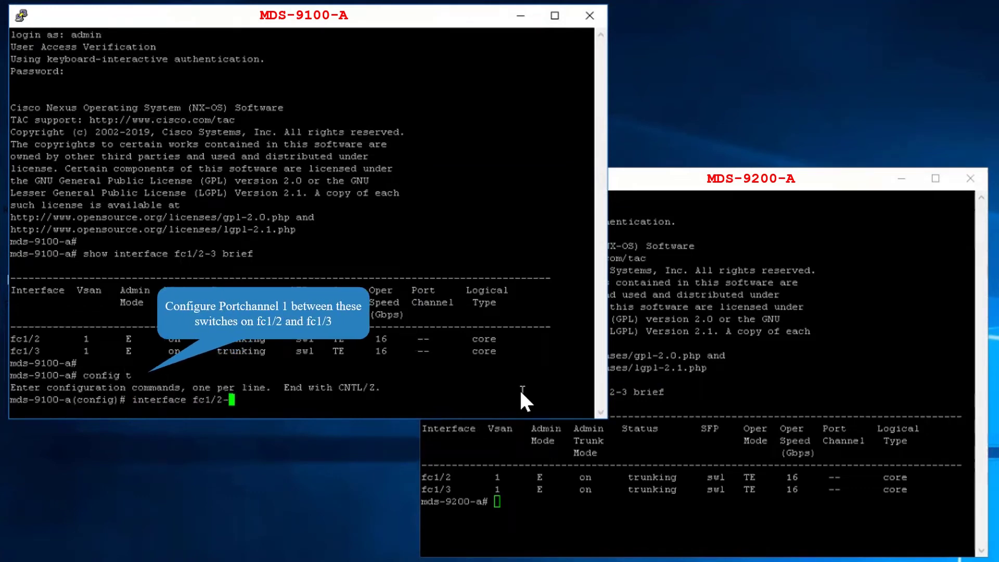
pyautogui.write('3')
pyautogui.press('Return')
pyautogui.write('channel')
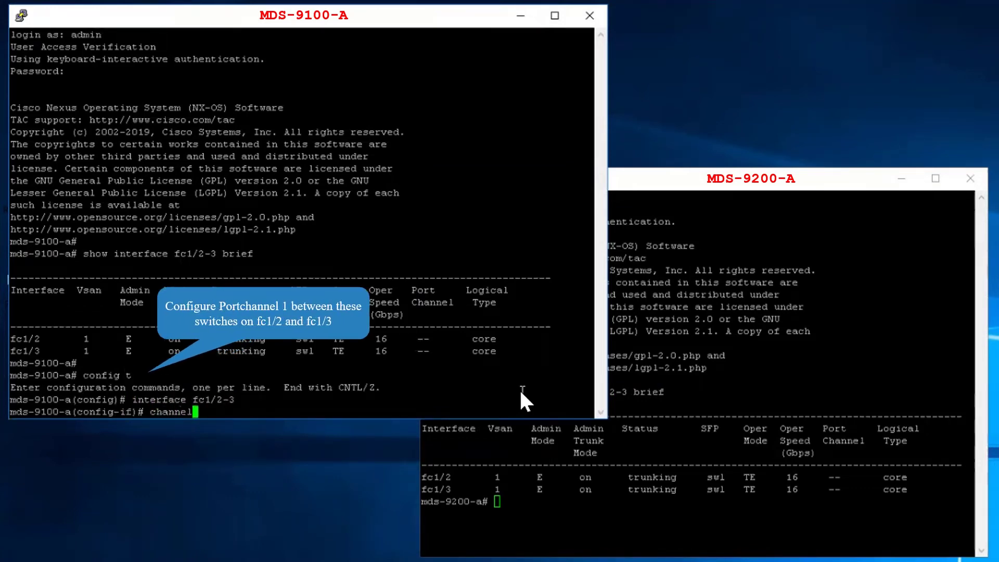
pyautogui.write('-group 1')
pyautogui.press('Return')
pyautogui.write('n')
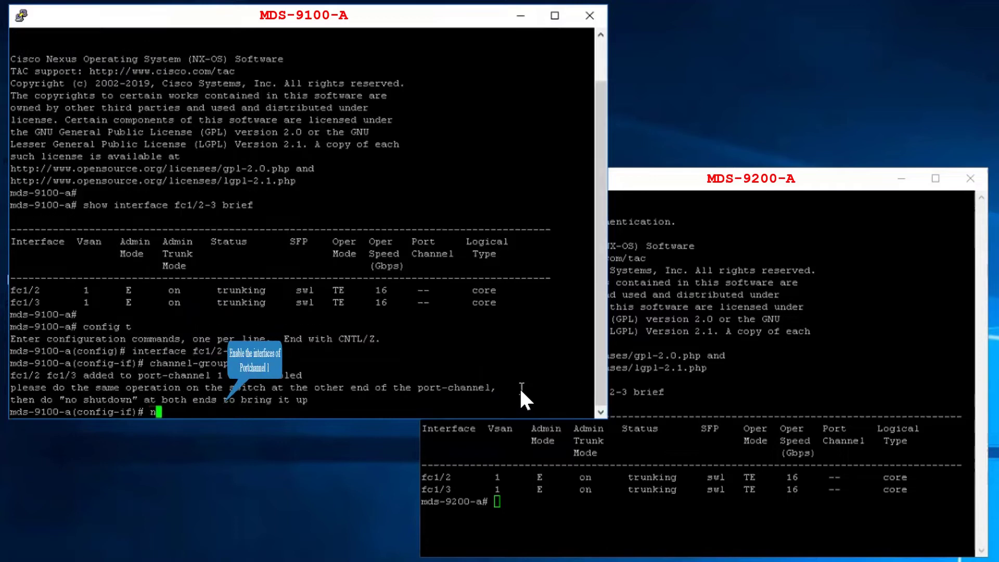
pyautogui.write('o shutdown')
pyautogui.press('Return')
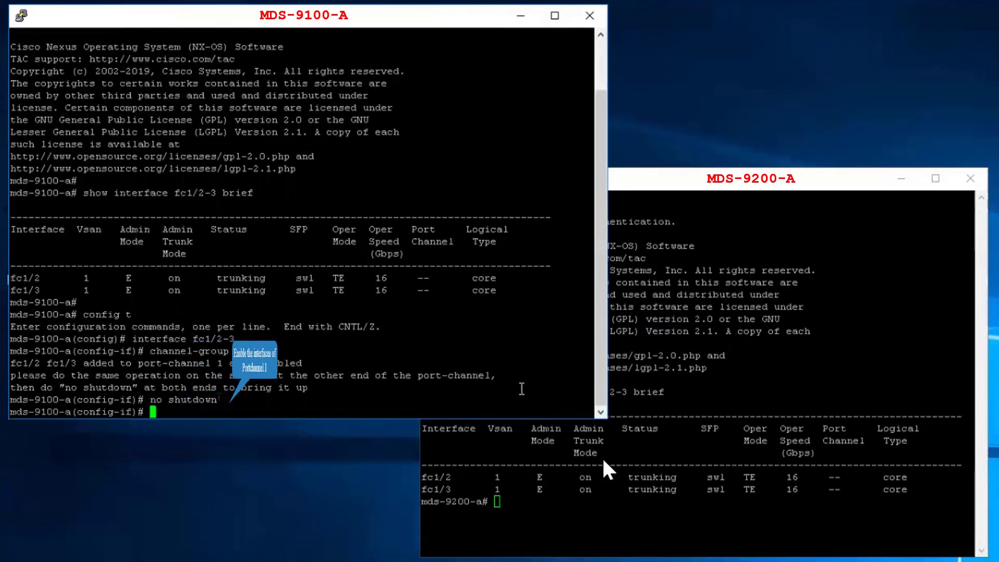
# On MDS-9200-A, add fc1/2-3 to port-channel 1 with 'channel-group 1' and 'no shut'.
pyautogui.click(631, 518)
pyautogui.write('config ')
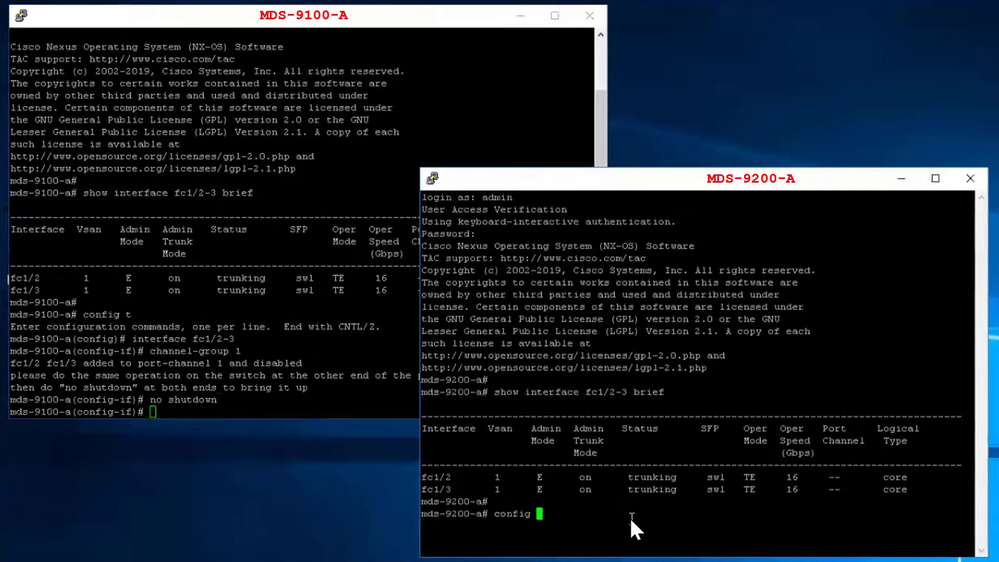
pyautogui.write('t')
pyautogui.press('Return')
pyautogui.write('int fc1/')
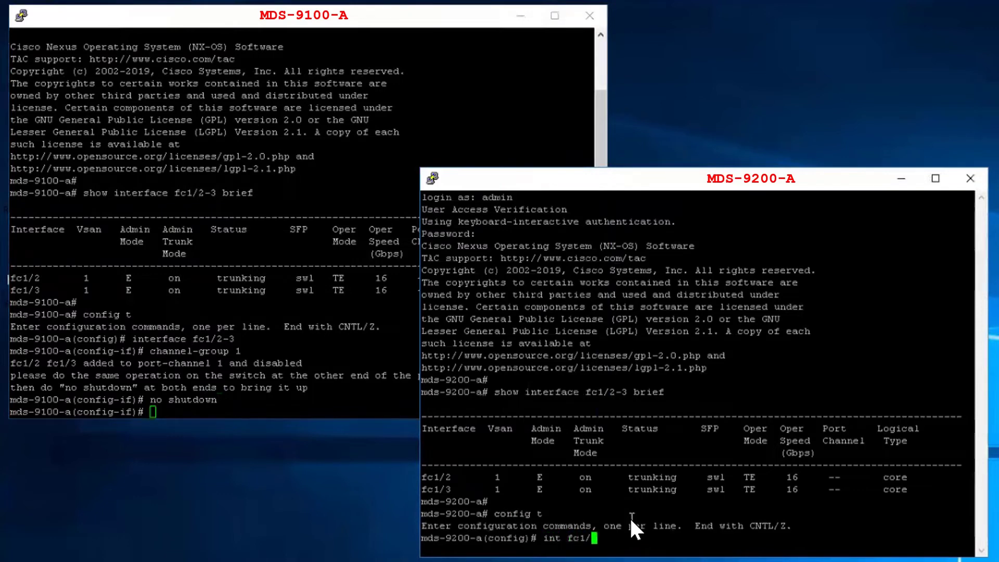
pyautogui.write('2-3')
pyautogui.press('Return')
pyautogui.write('channe')
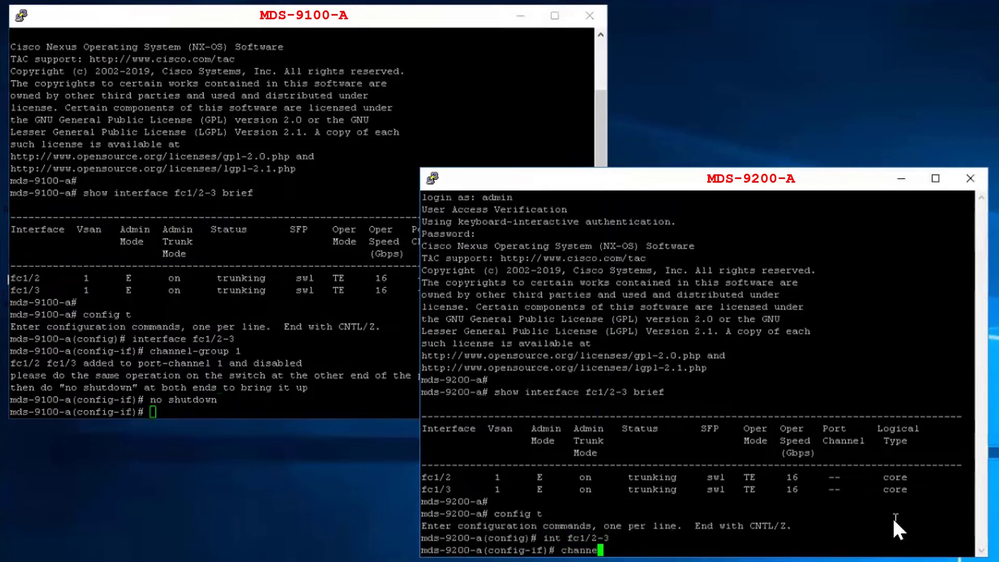
pyautogui.write('l-group 1')
pyautogui.press('Return')
pyautogui.write('no s')
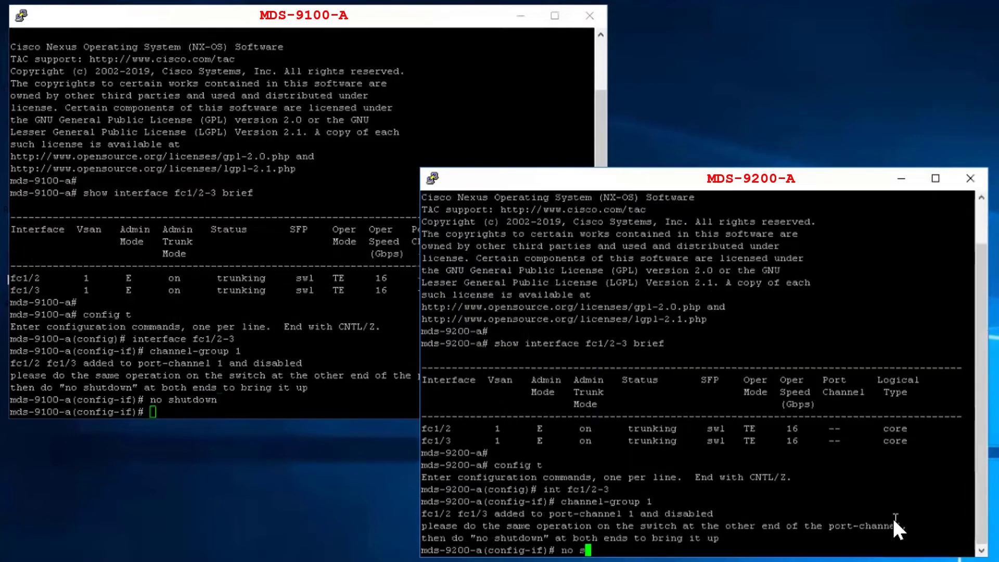
pyautogui.write('hut')
pyautogui.press('Return')
pyautogui.click(233, 401)
# Run 'show port-channel summary' on MDS-9100-A twice until port-channel 1 shows 2 of 2 ports operational.
pyautogui.press('Return')
pyautogui.press('Return')
pyautogui.write('s')
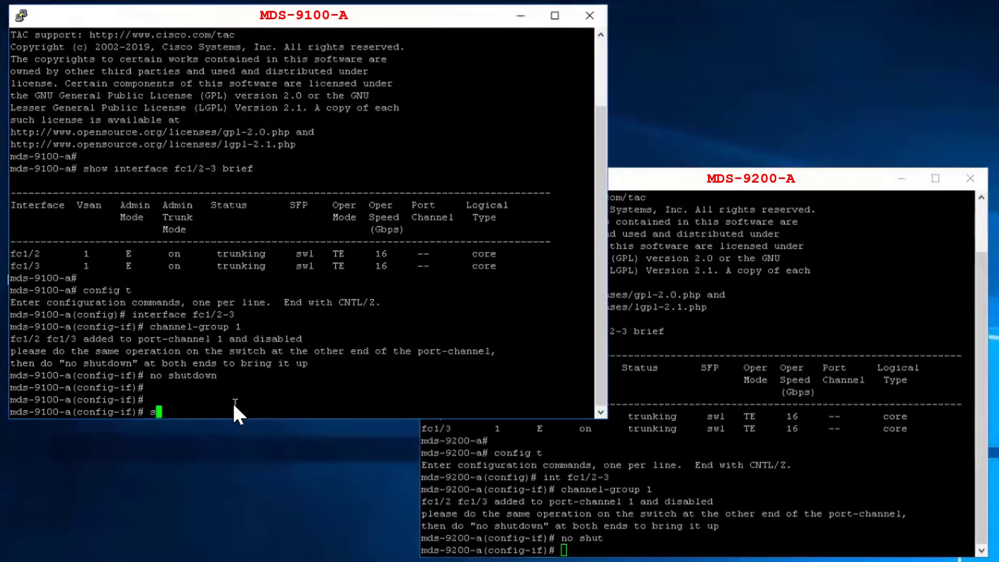
pyautogui.write('how port-')
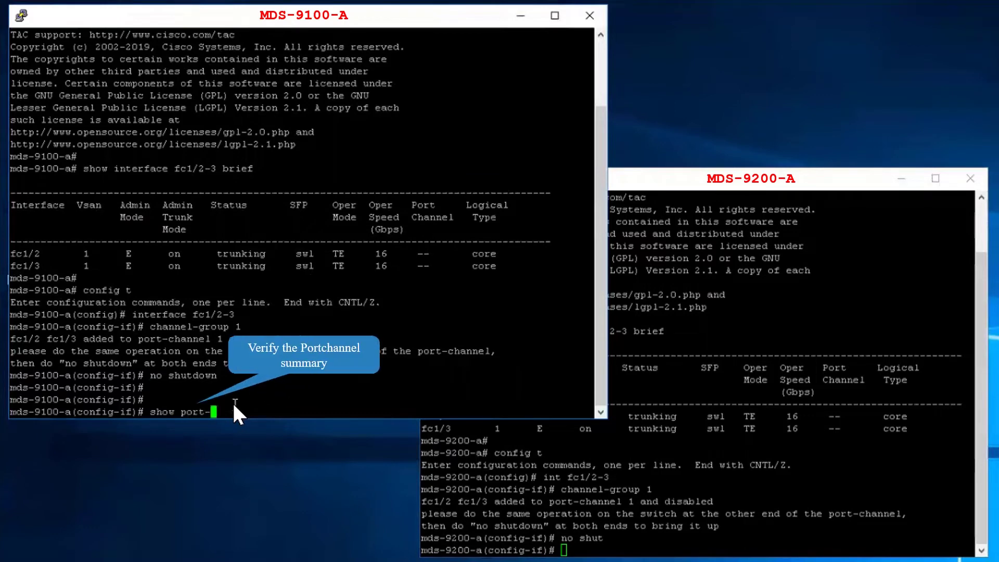
pyautogui.write('channel summary')
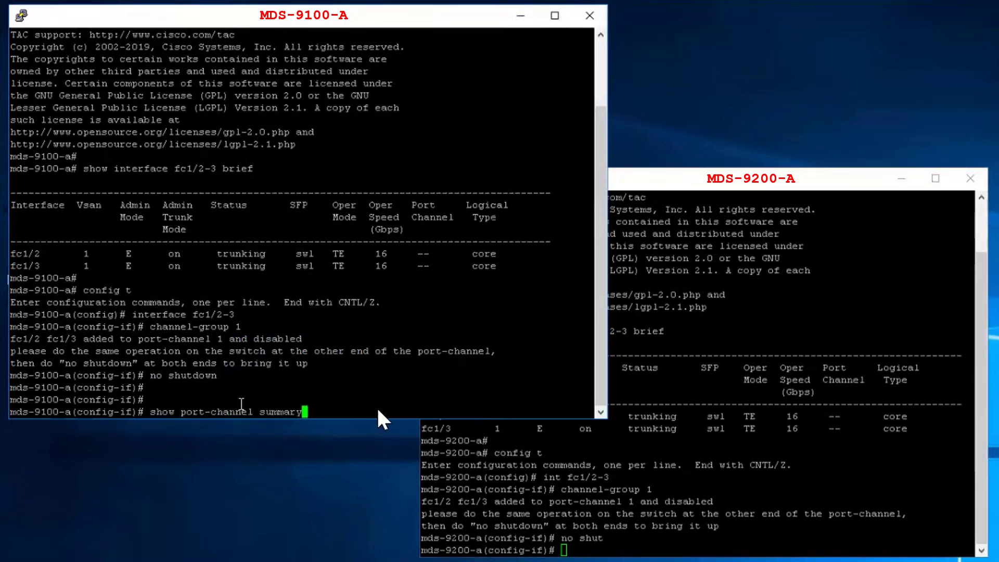
pyautogui.press('Return')
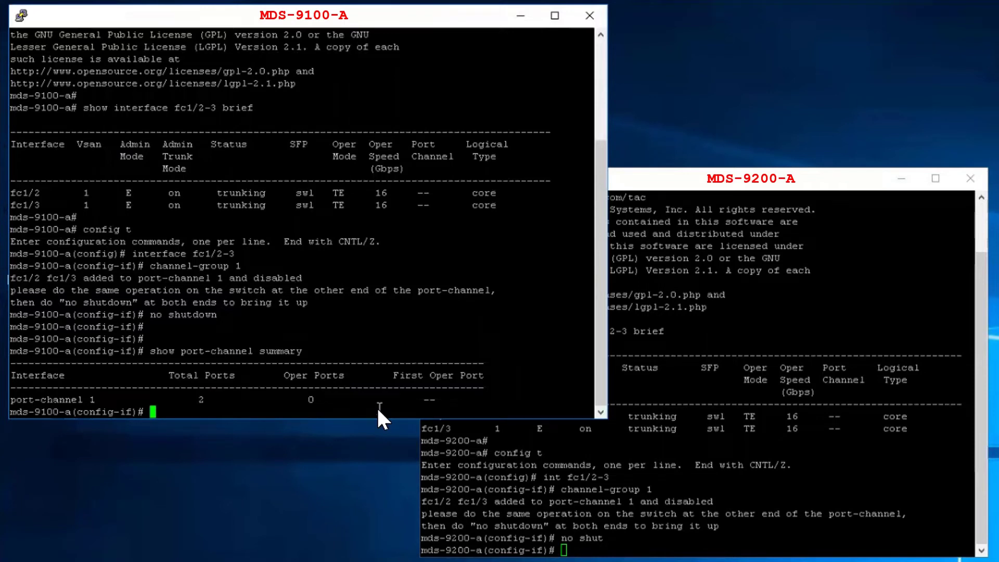
pyautogui.press('Up')
pyautogui.press('Return')
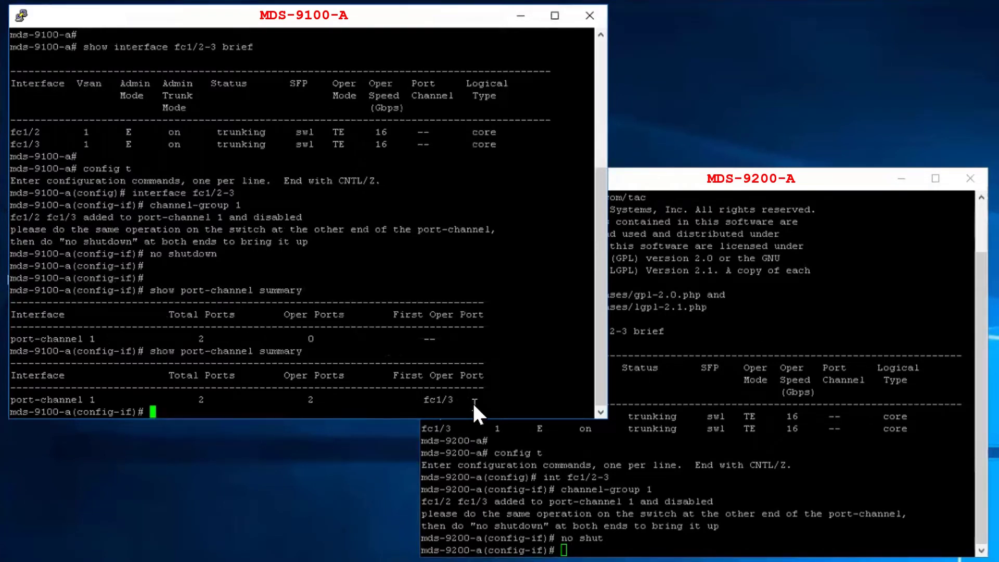
# Run 'show port-channel database' on MDS-9100-A and MDS-9200-A to check port-channel 1 membership.
pyautogui.press('Return')
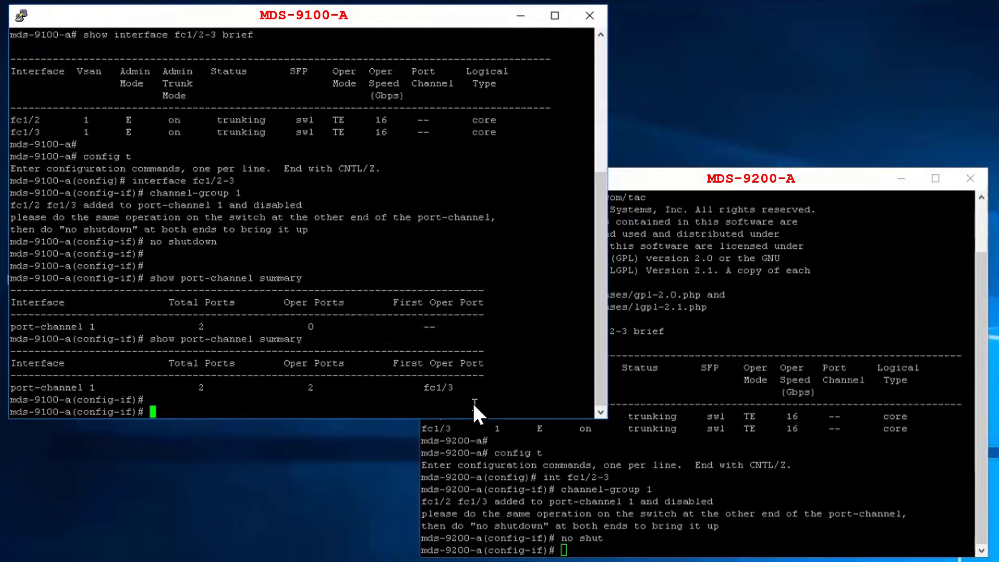
pyautogui.write('show port')
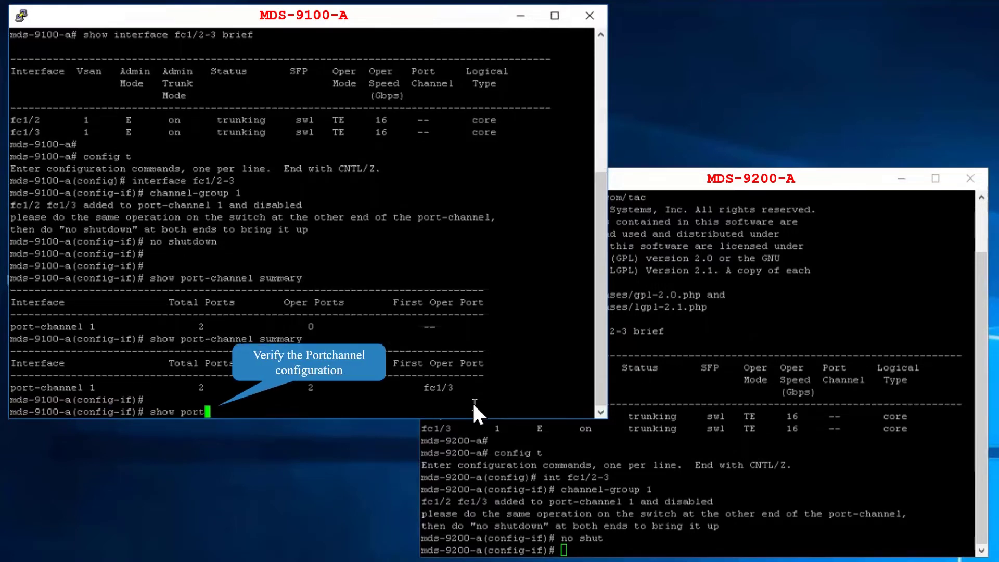
pyautogui.write('-channel database')
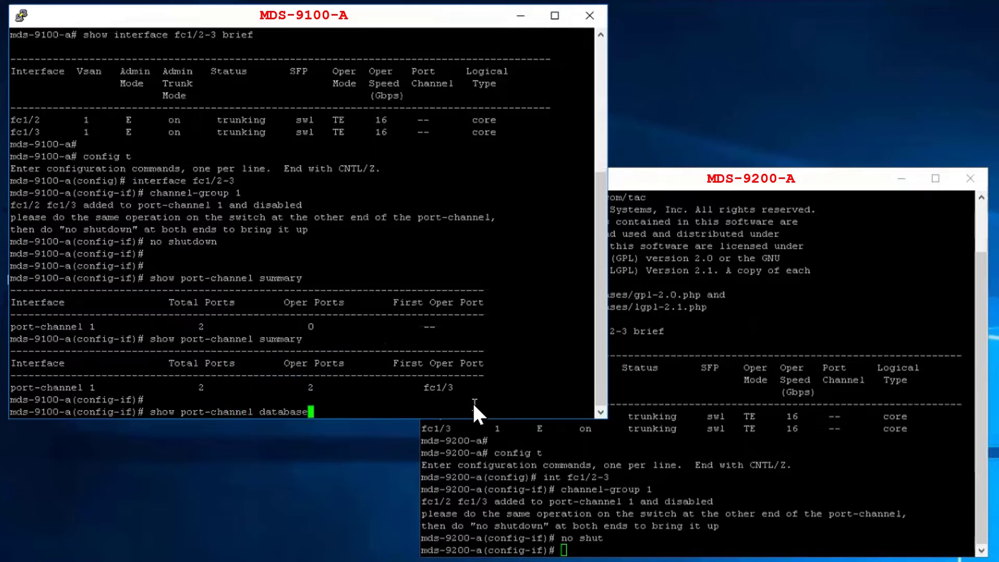
pyautogui.press('Return')
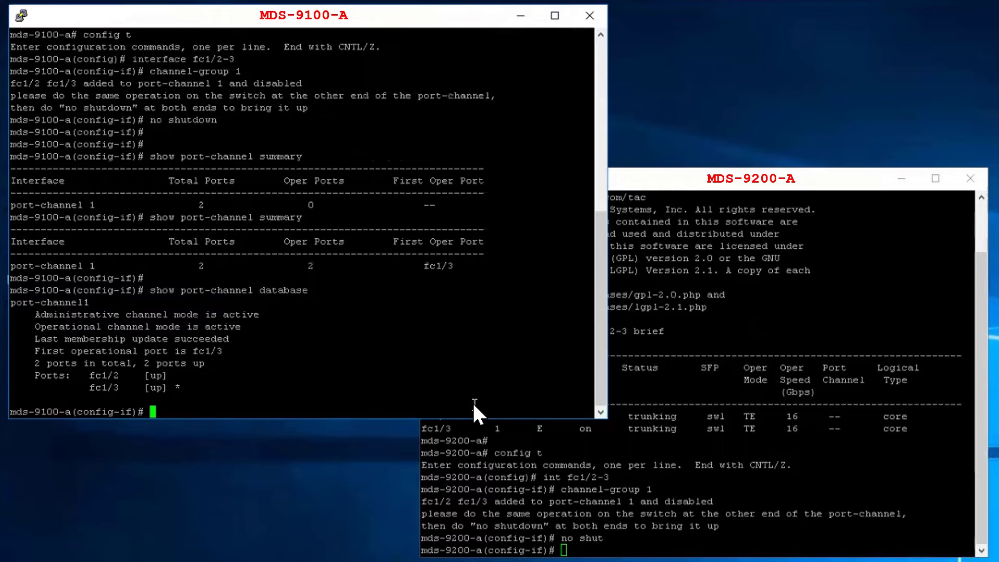
pyautogui.click(794, 527)
pyautogui.press('Return')
pyautogui.press('Return')
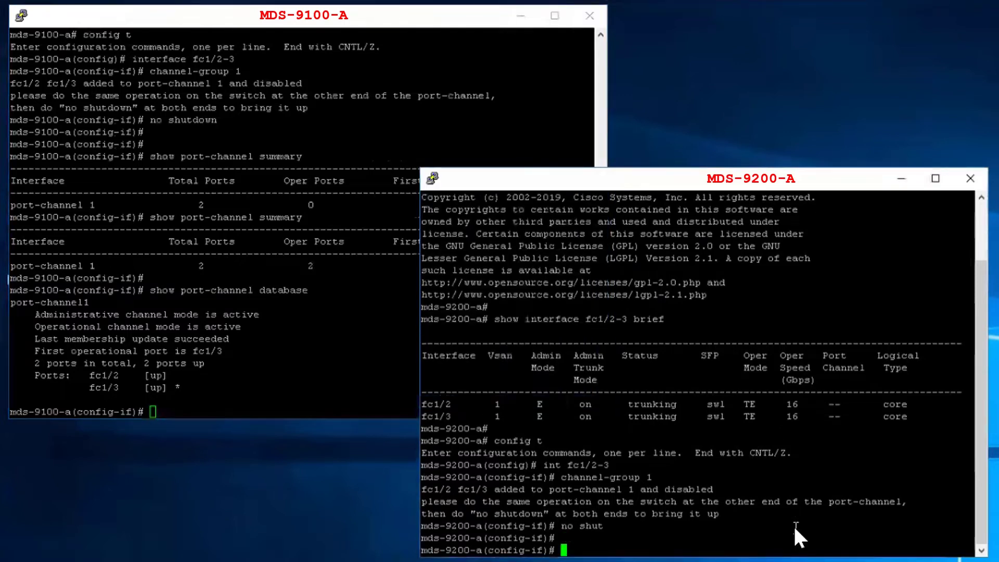
pyautogui.write('show po')
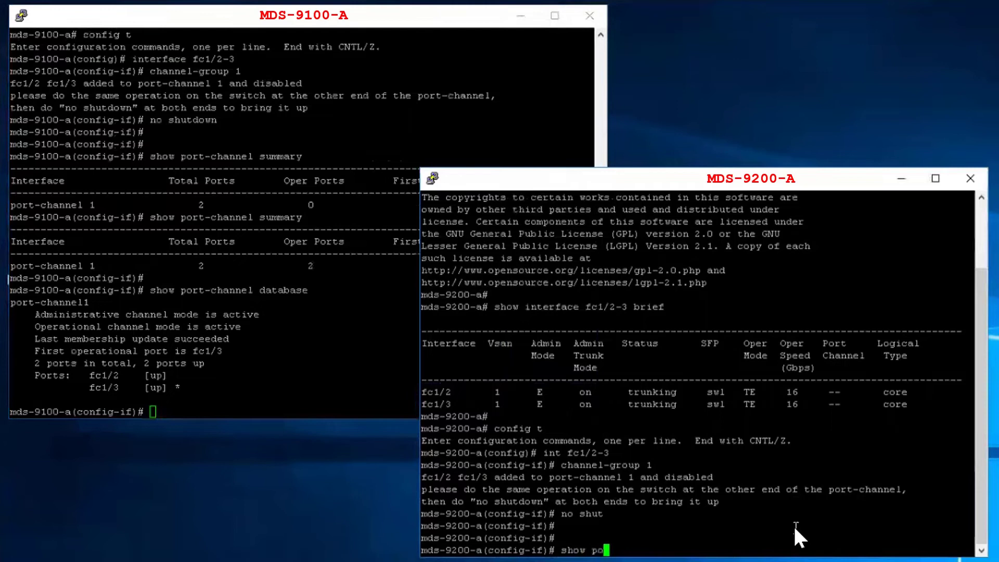
pyautogui.write('rt-channel database')
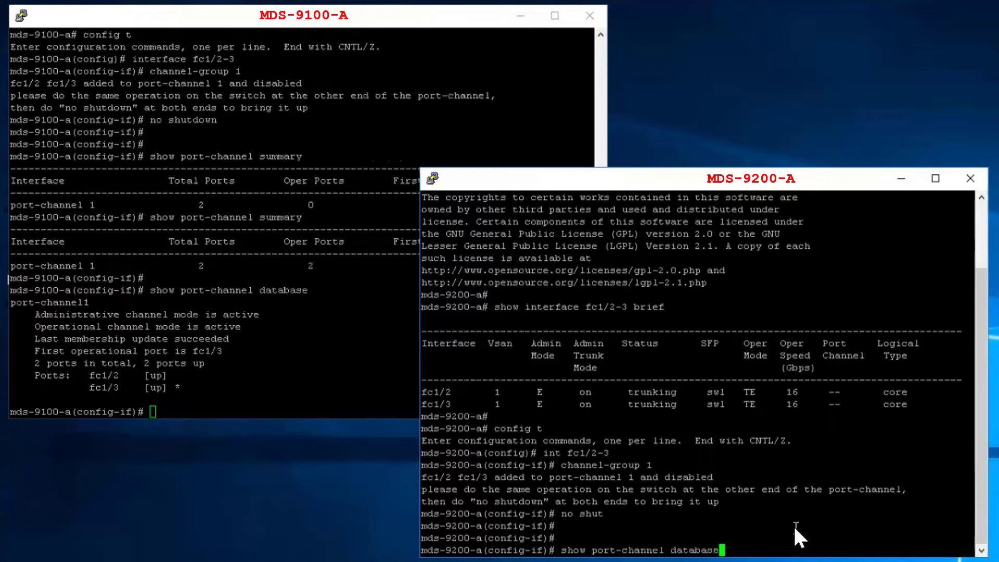
pyautogui.press('Return')
# On MDS-9100-A, run 'show interface port-channel 1 brief' to confirm trunking at 32 Gbps.
pyautogui.click(236, 403)
pyautogui.write('show in')
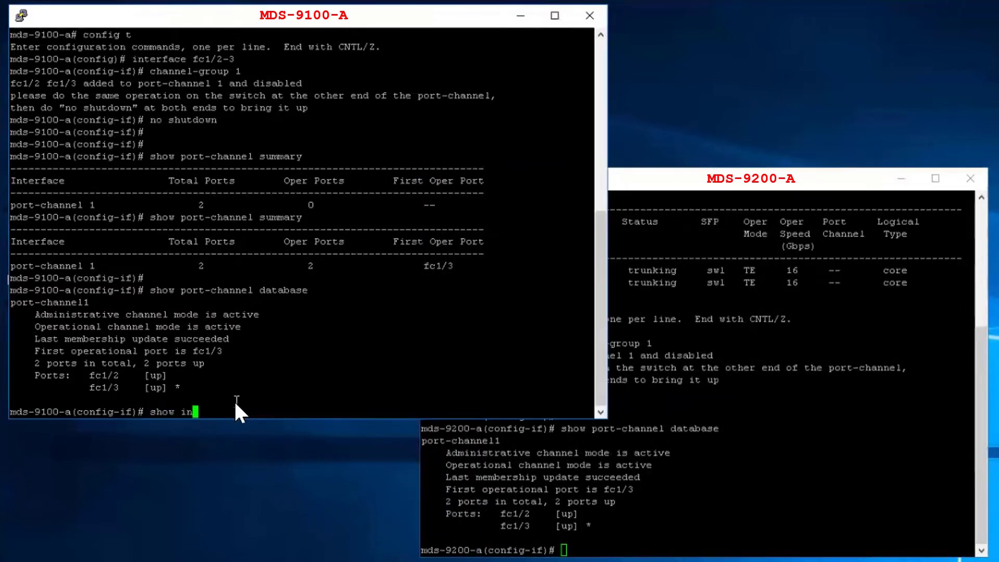
pyautogui.write('terface')
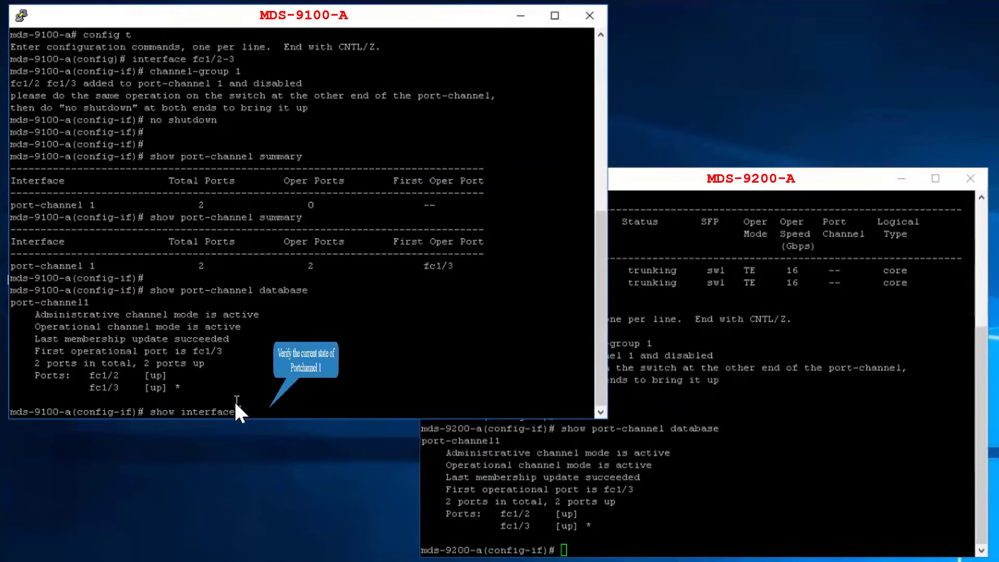
pyautogui.write(' port')
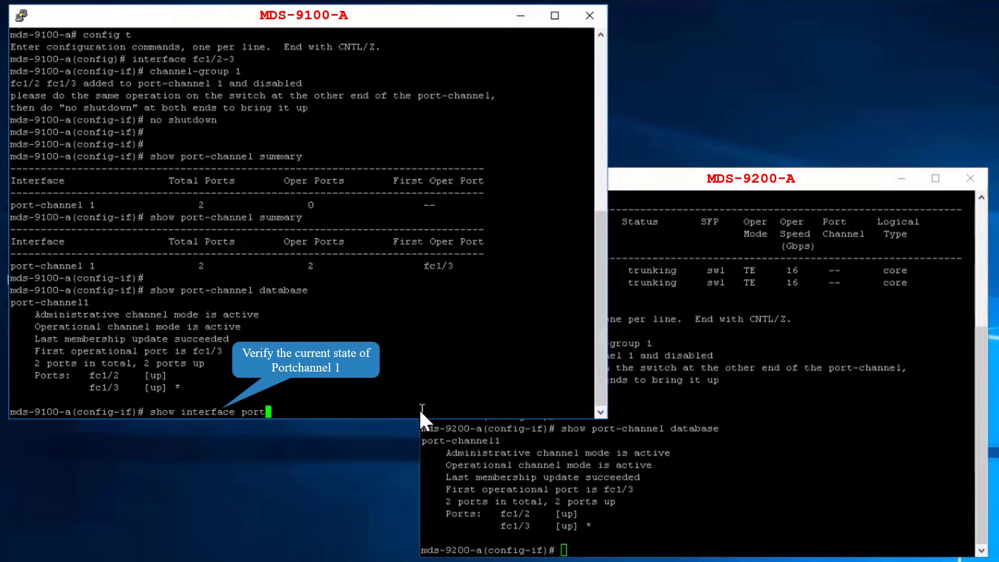
pyautogui.write('-channel 1')
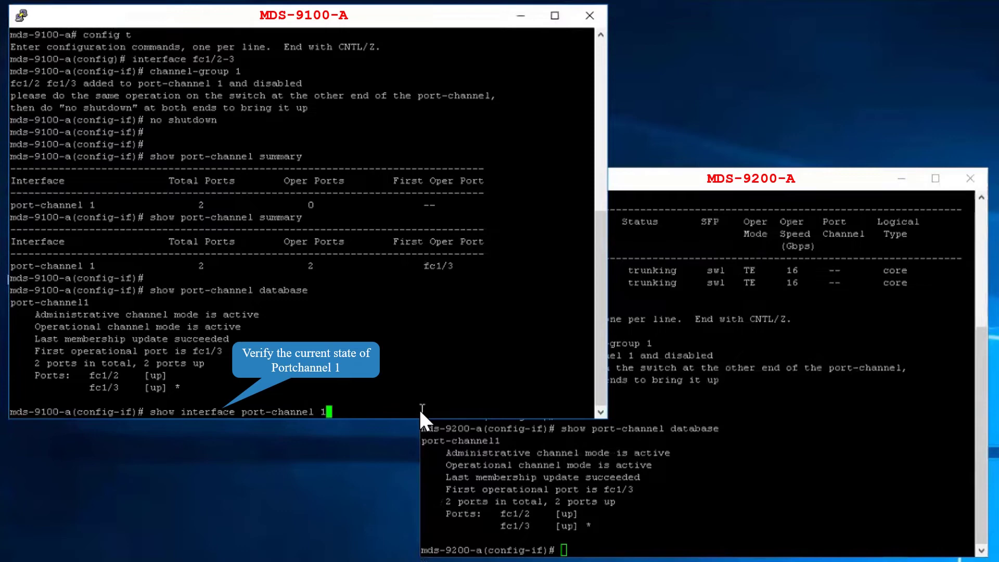
pyautogui.write(' brief')
pyautogui.press('Return')
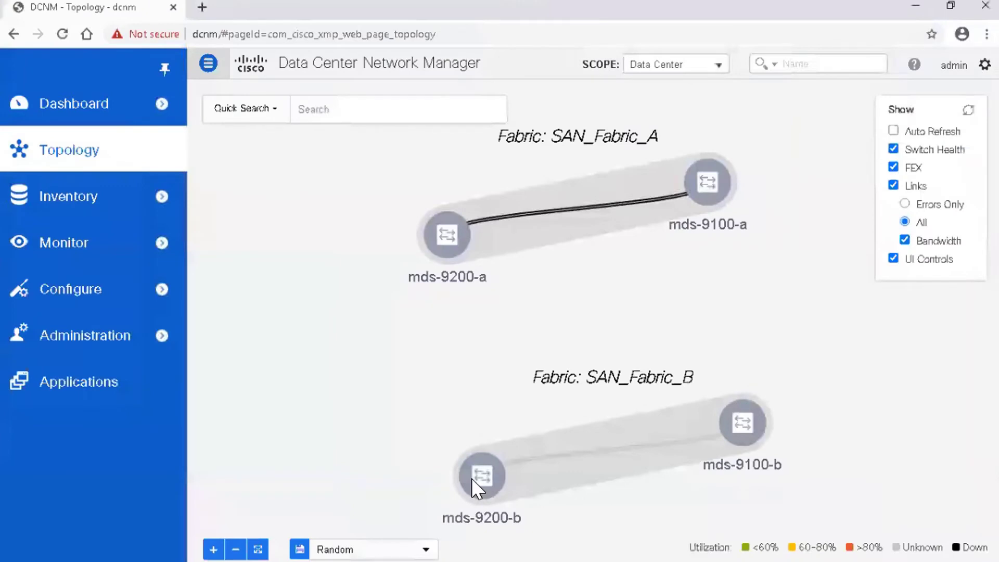
# Start a new port channel under Configure > SAN > Port Channel for the mds-9200-b–mds-9100-b pair.
pyautogui.click(238, 437)
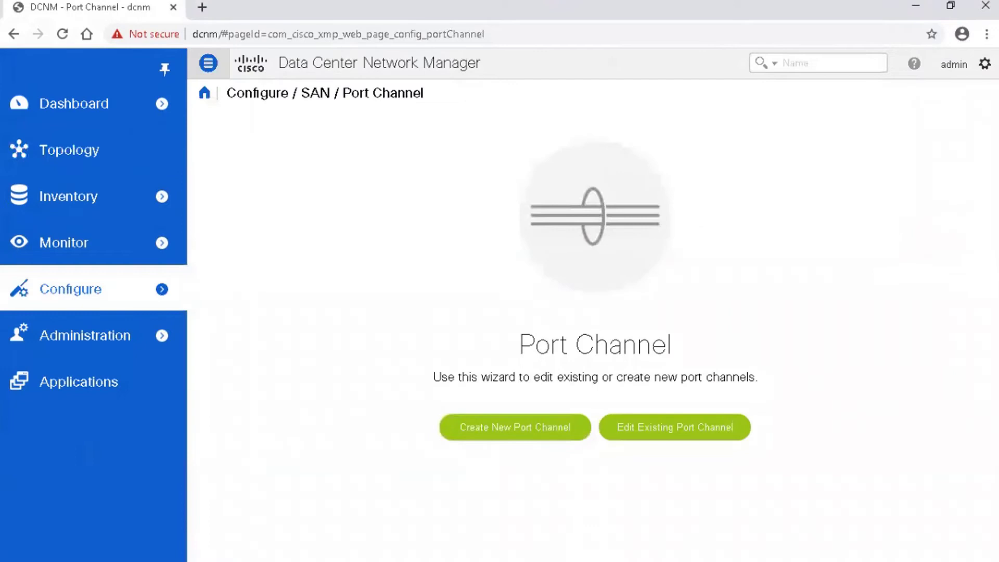
pyautogui.click(530, 435)
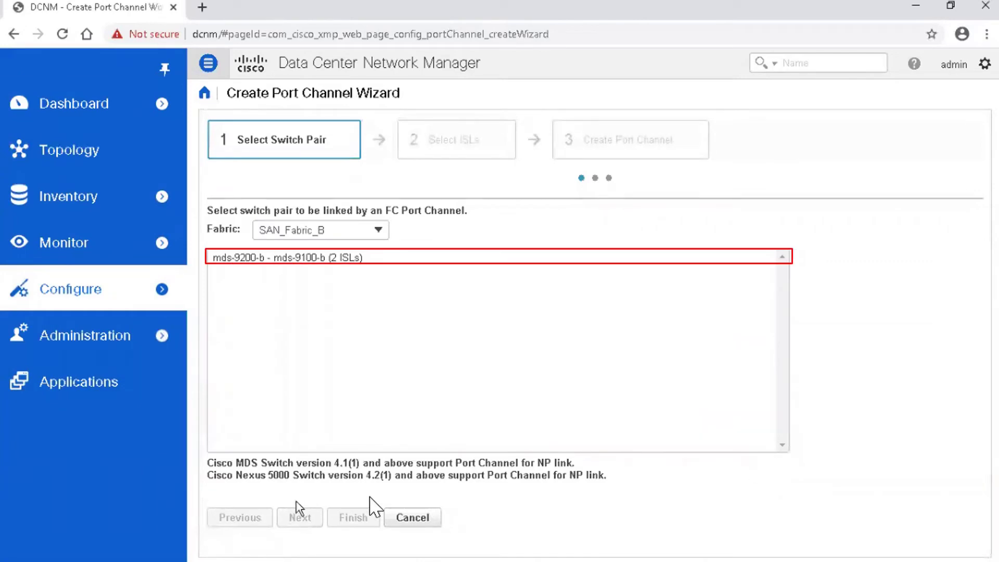
pyautogui.click(351, 258)
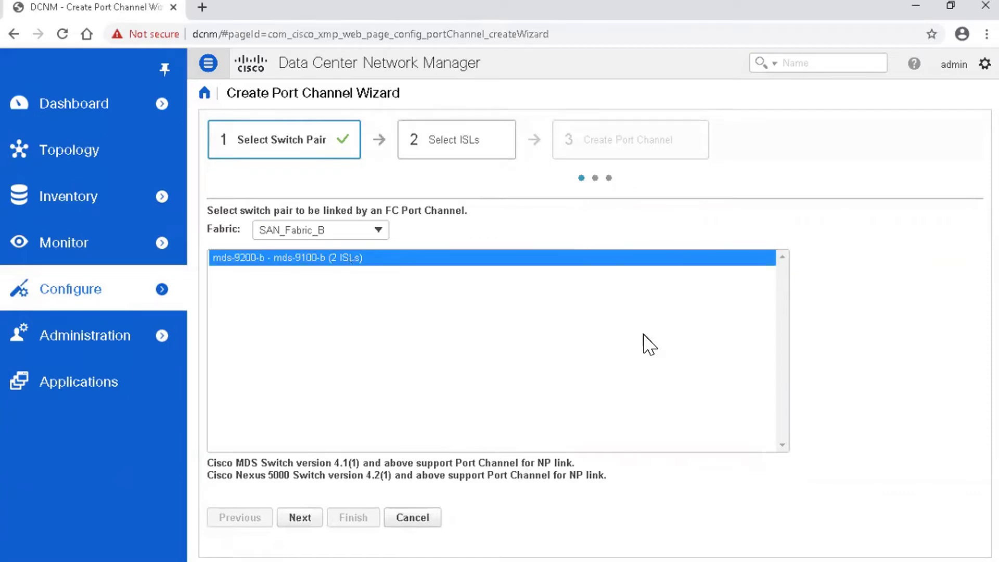
pyautogui.click(300, 518)
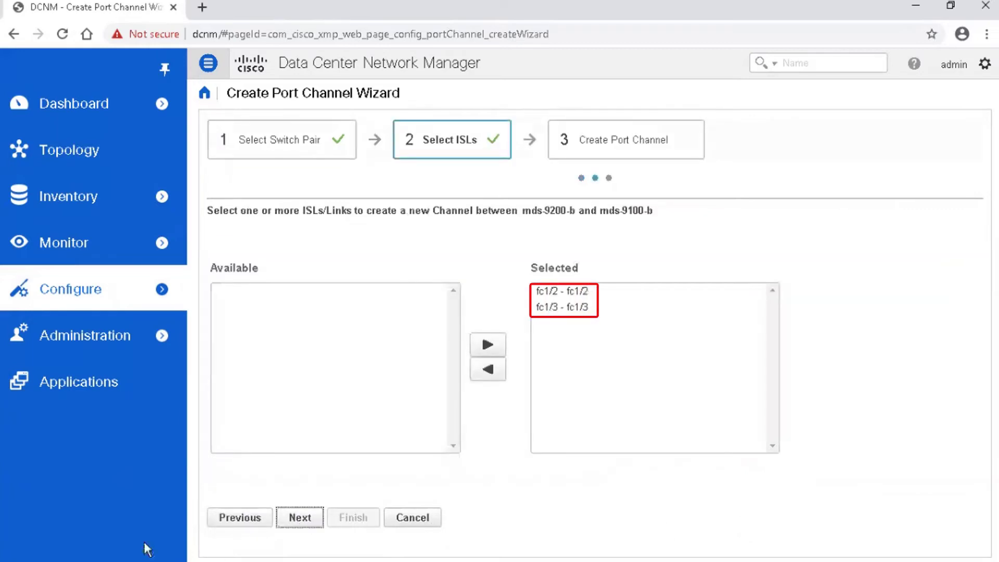
# Set the Channel Id to 2 for both mds-9200-b and mds-9100-b.
pyautogui.click(298, 518)
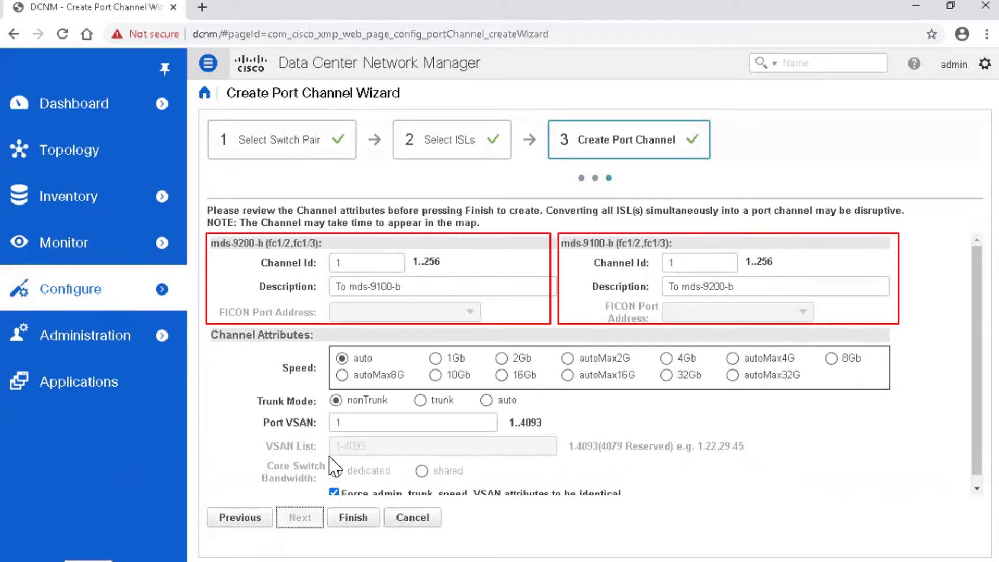
pyautogui.click(351, 263)
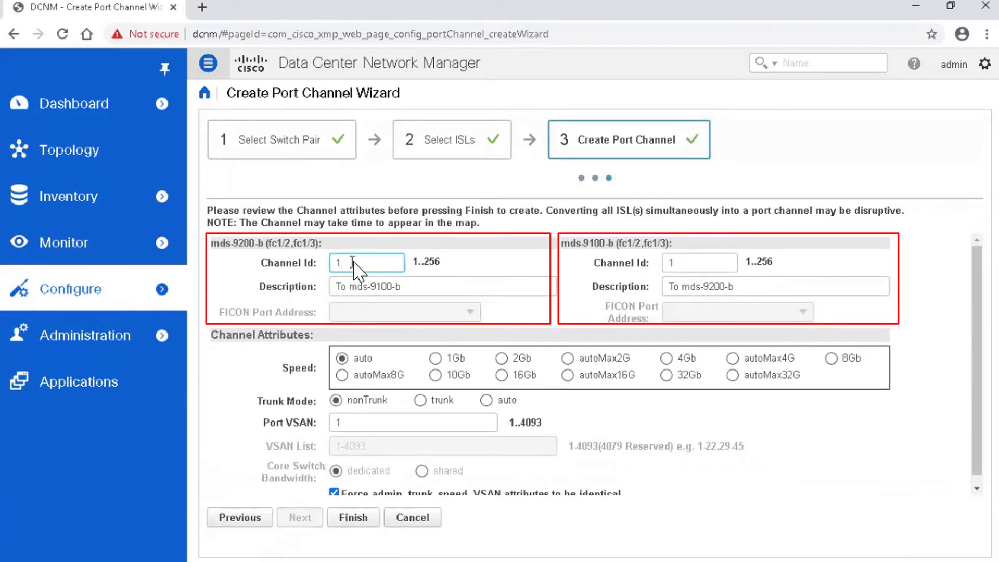
pyautogui.press('BackSpace')
pyautogui.write('2')
pyautogui.click(685, 264)
pyautogui.press('BackSpace')
pyautogui.write('2')
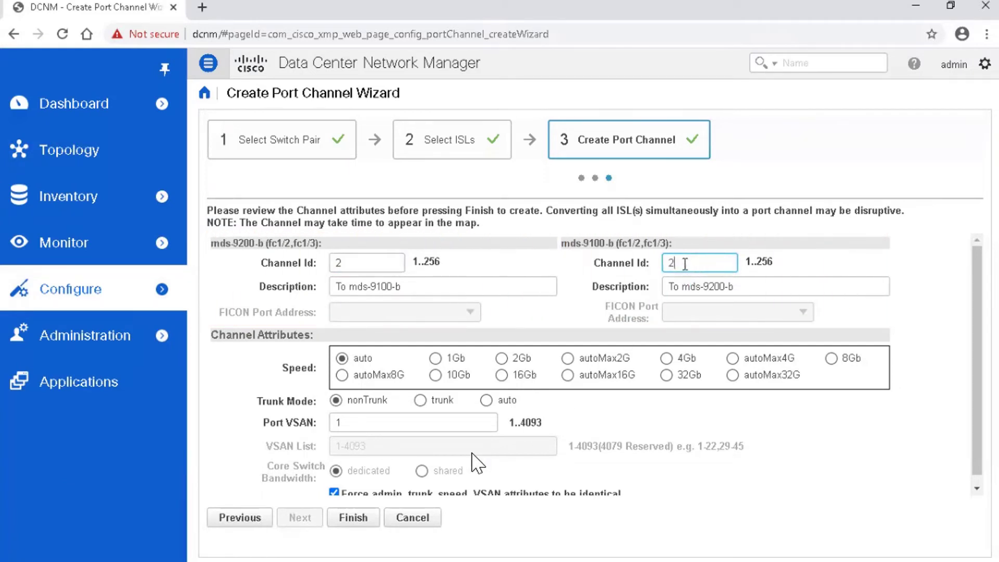
# Set Trunk Mode to 'trunk' and replace the VSAN list 1-4093 with 201.
pyautogui.click(420, 400)
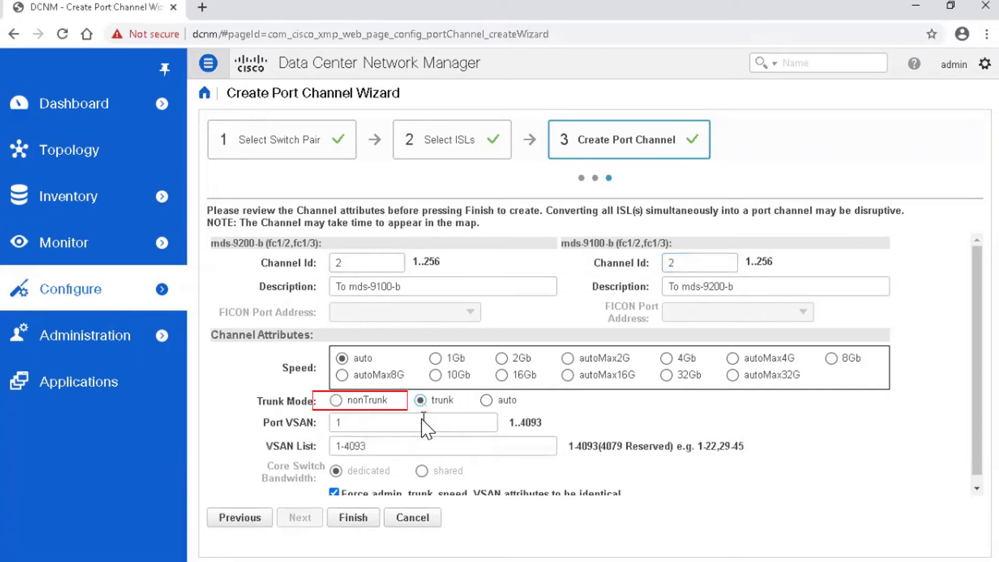
pyautogui.tripleClick(420, 446)
pyautogui.press('BackSpace')
pyautogui.write('201')
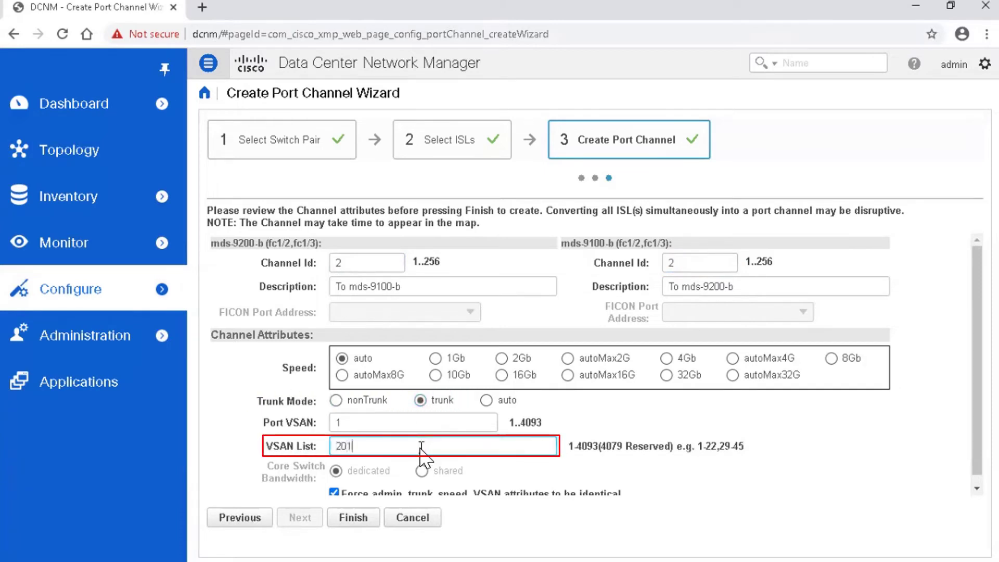
pyautogui.click(348, 519)
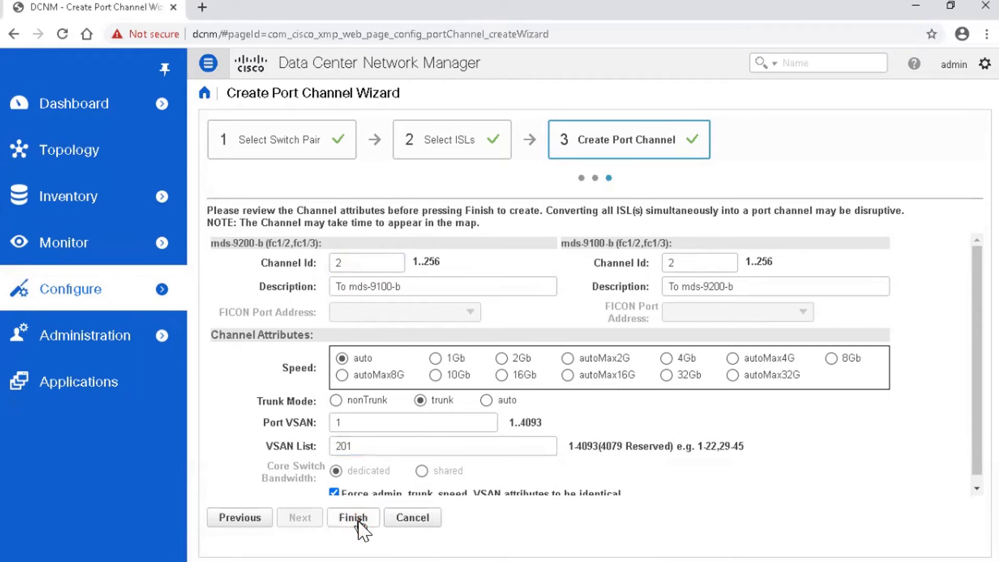
# Finish the wizard, accept the disruption warning, acknowledge success, and close the port channel wizard.
pyautogui.click(358, 520)
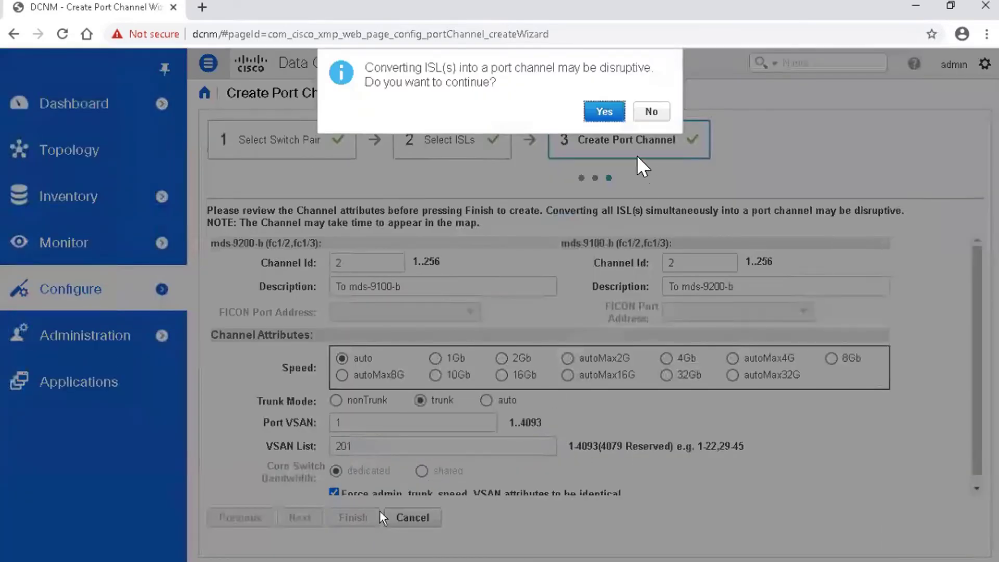
pyautogui.click(620, 117)
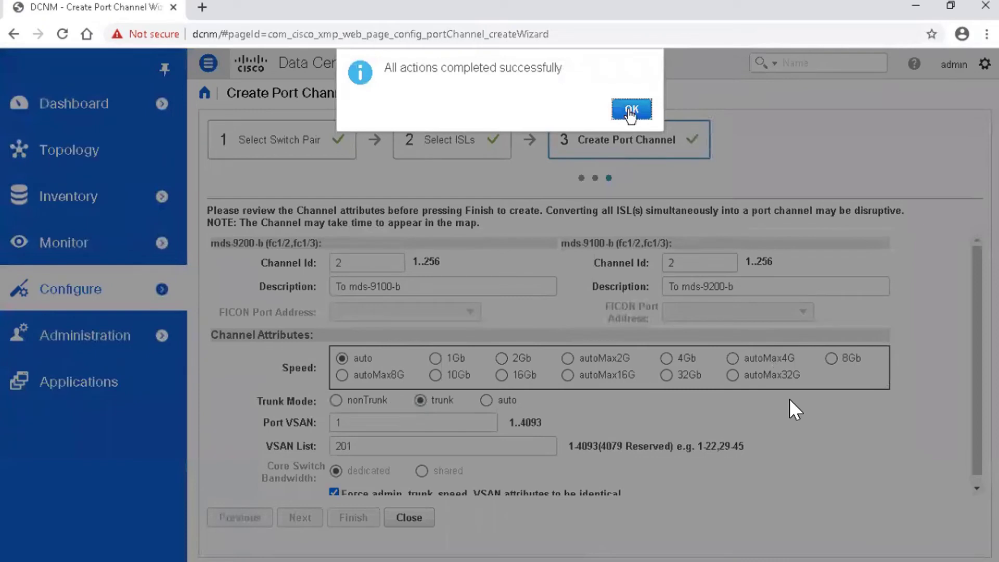
pyautogui.click(631, 110)
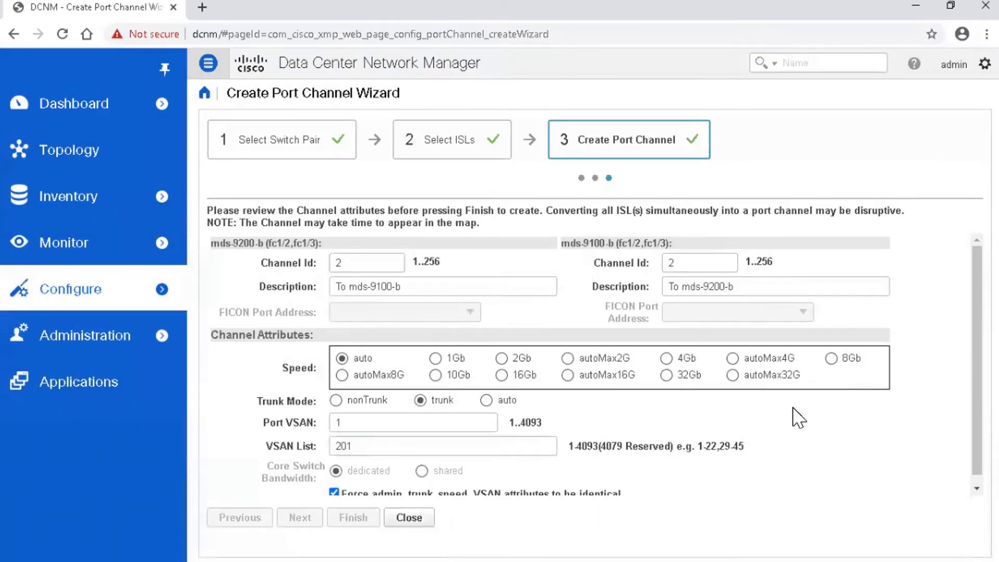
pyautogui.click(411, 518)
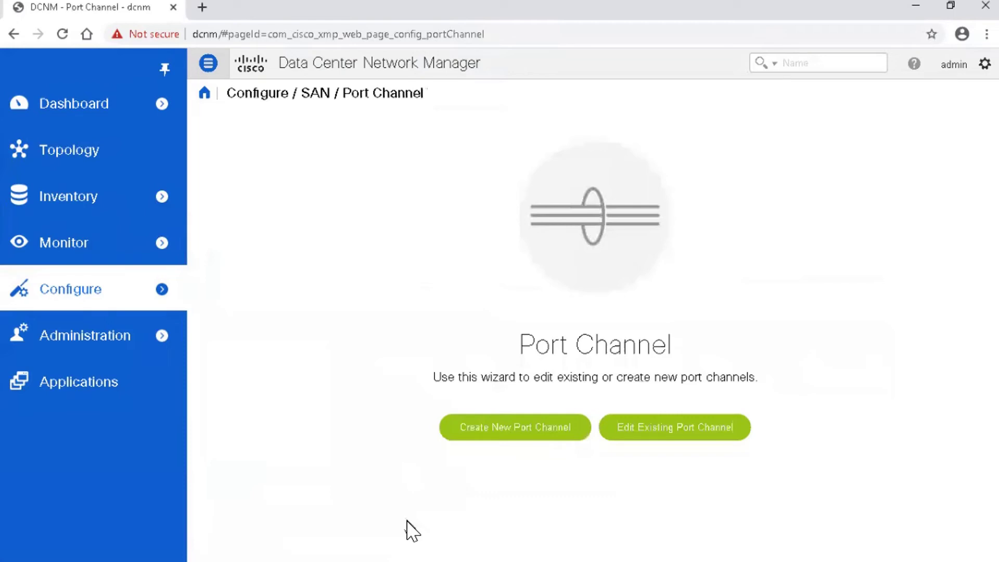
# Rediscover SAN_Fabric_B from Inventory > Discovery > SAN Switches, then return to the Topology map.
pyautogui.click(58, 196)
pyautogui.click(222, 217)
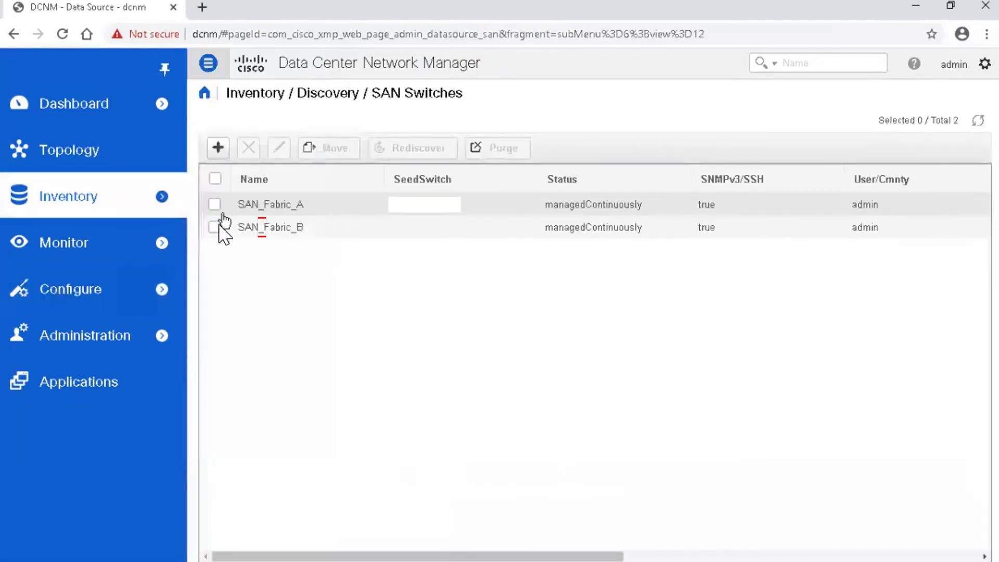
pyautogui.click(214, 227)
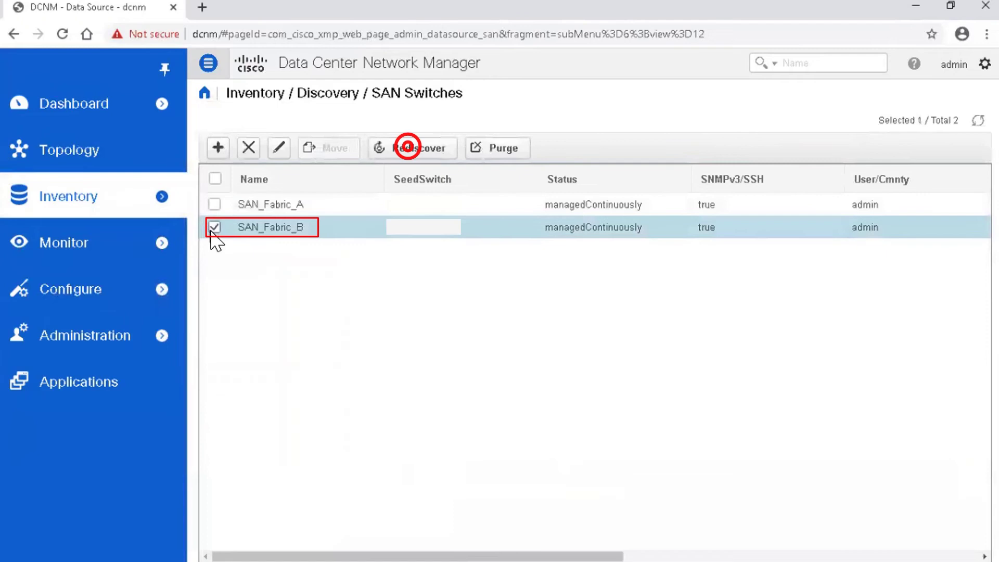
pyautogui.click(410, 151)
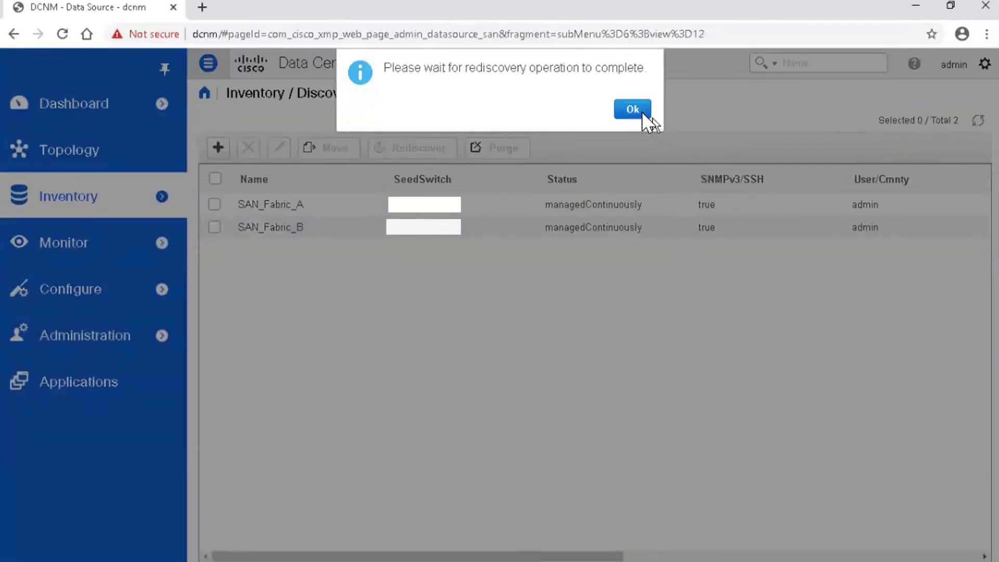
pyautogui.click(643, 112)
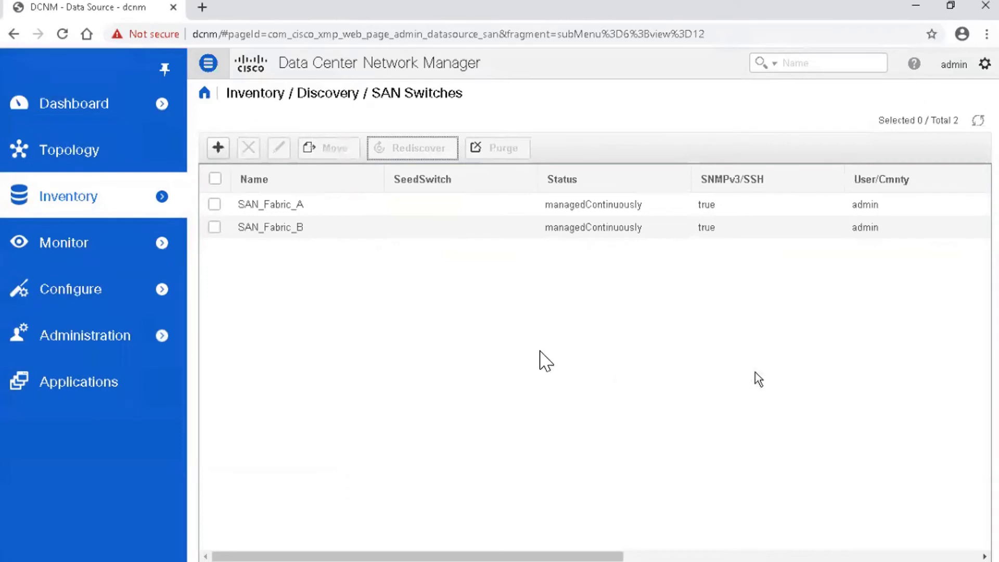
pyautogui.click(155, 155)
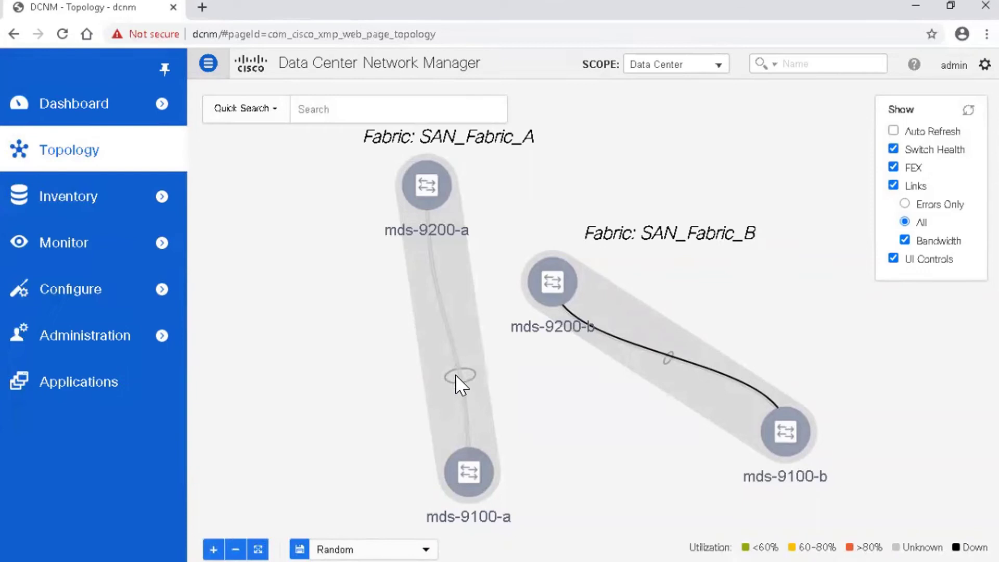
# Open the details of the mds-9100-a–mds-9200-a port-channel1 link: 32Gb, status ok, members fc1/2, fc1/3.
pyautogui.moveTo(455, 370)
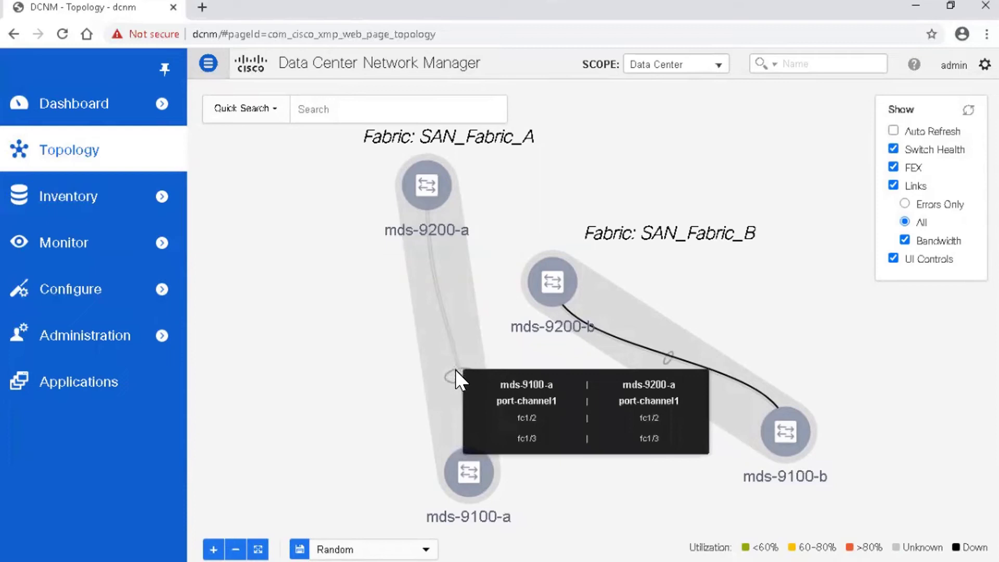
pyautogui.click(455, 370)
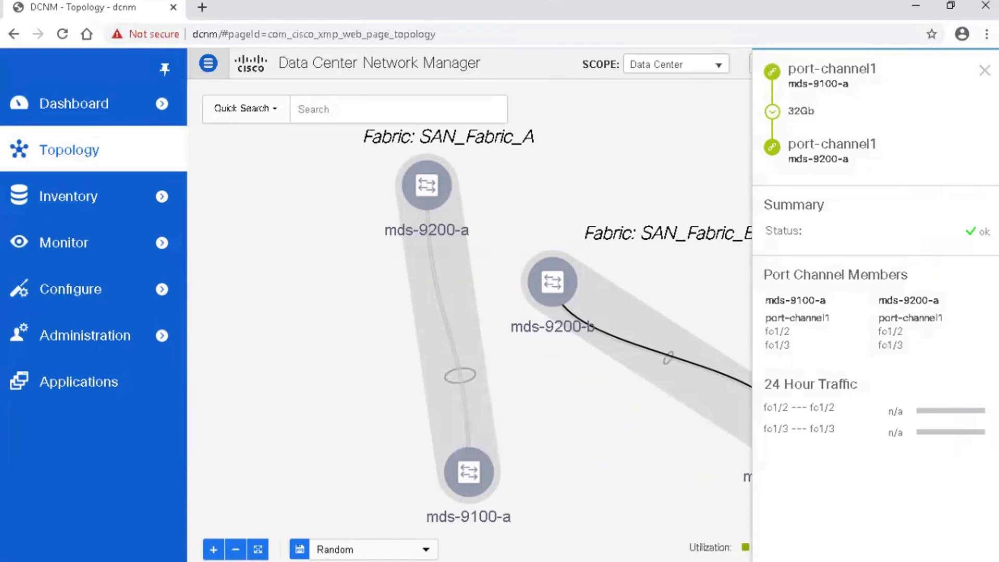
# On MDS-9100-B, run 'show port-channel' and 'show port-channel database' to confirm port-channel2 with fc1/2, fc1/3 up.
pyautogui.hotkey('alt', 'Tab')
pyautogui.press('Return')
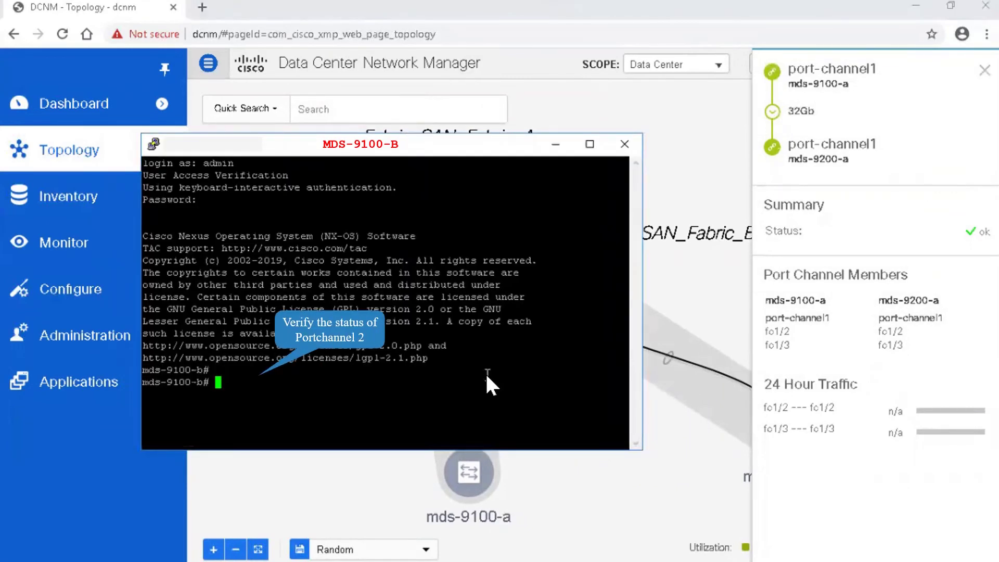
pyautogui.write('show port-channel summary')
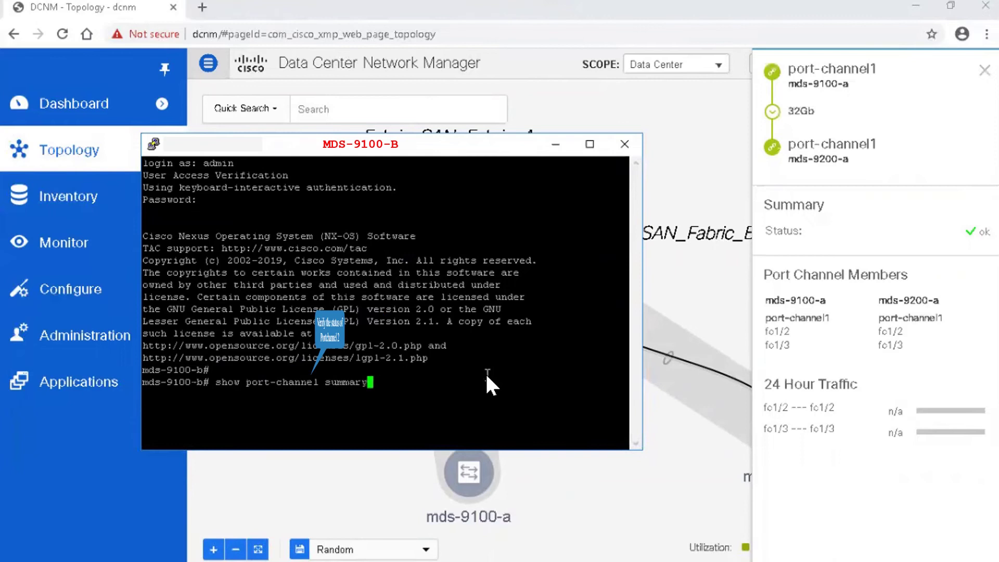
pyautogui.press('Return')
pyautogui.write('show po')
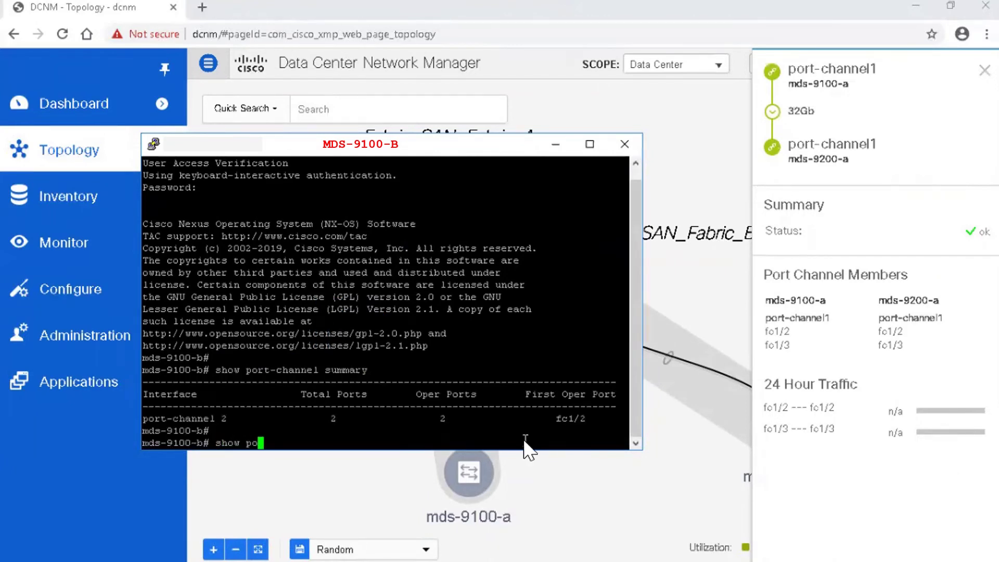
pyautogui.write('rt-channel database')
pyautogui.press('Return')
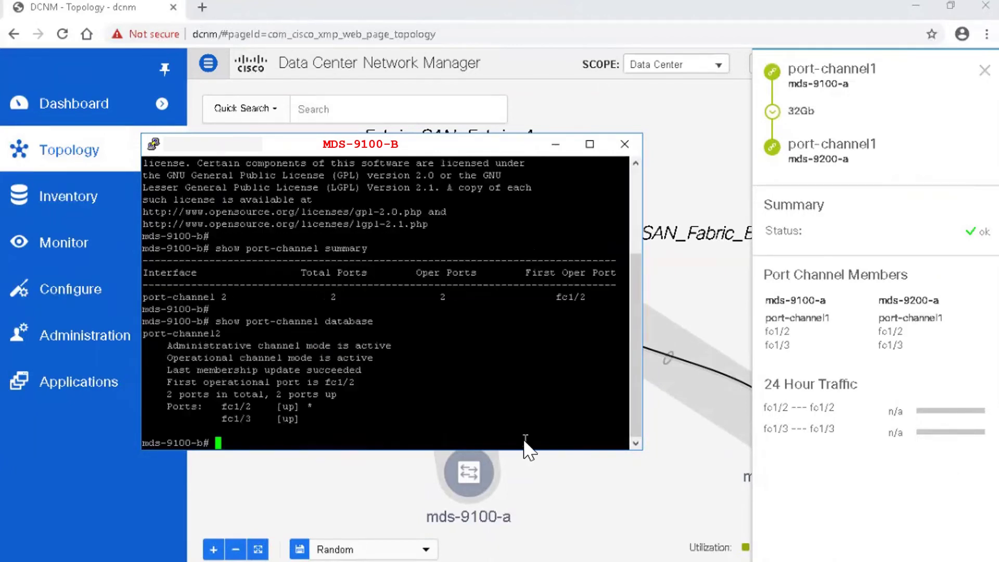